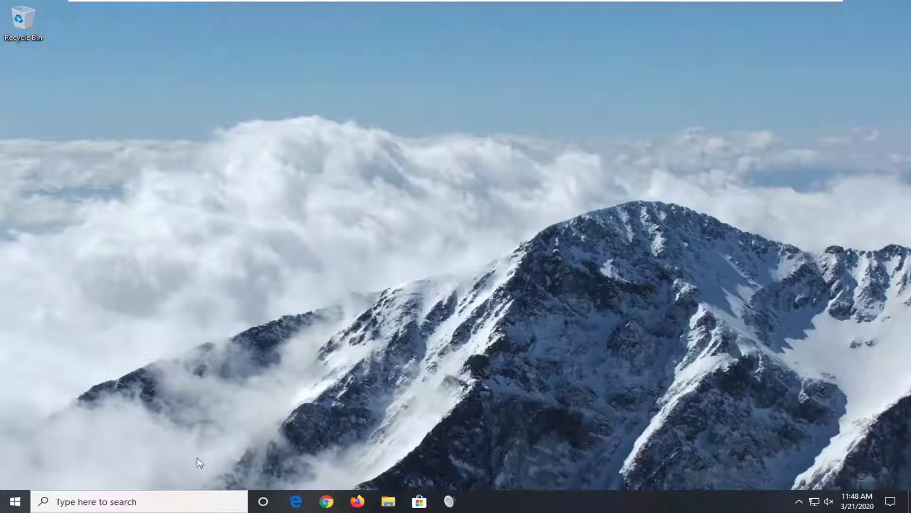
Search the Start menu for regedit and launch Registry Editor as administrator, approving the UAC prompt.
left_click(14, 506)
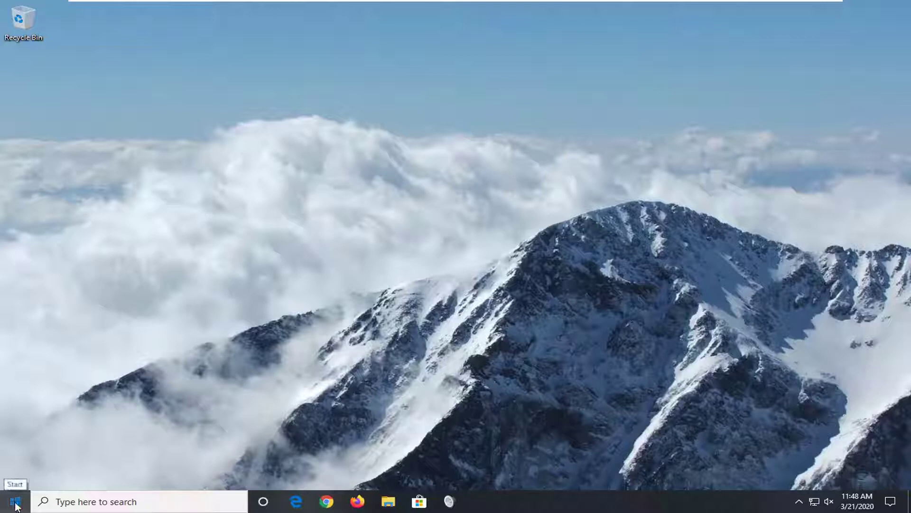
type("regedit")
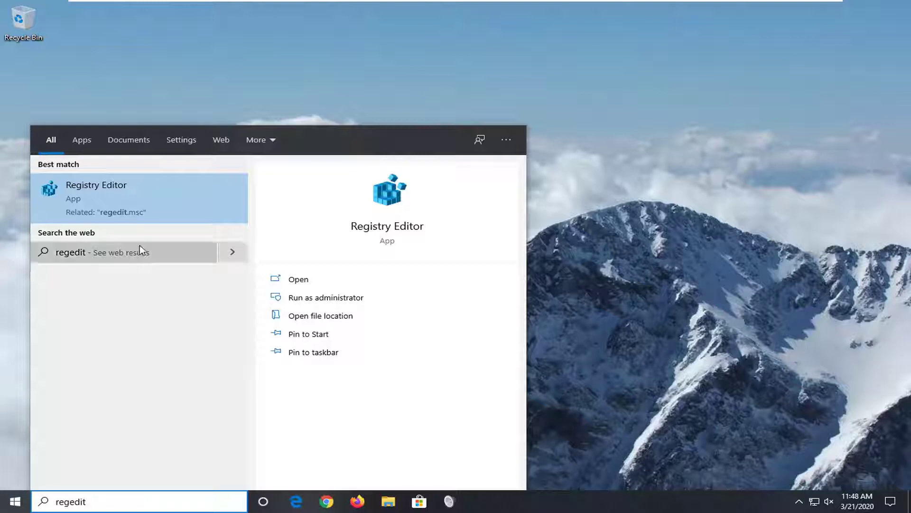
right_click(82, 187)
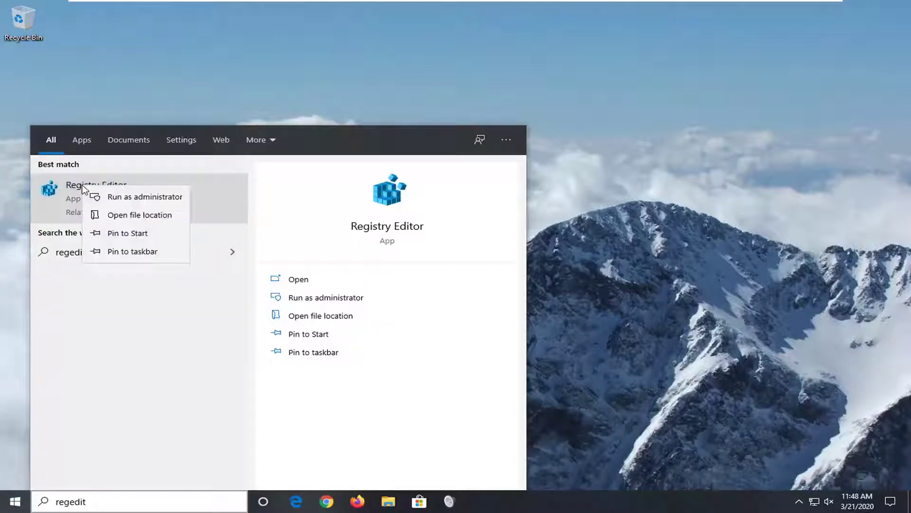
left_click(122, 197)
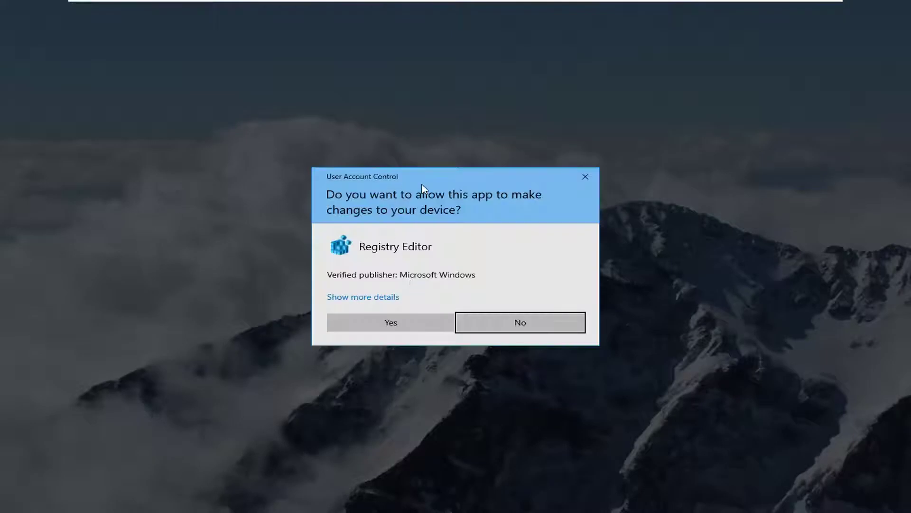
left_click(389, 321)
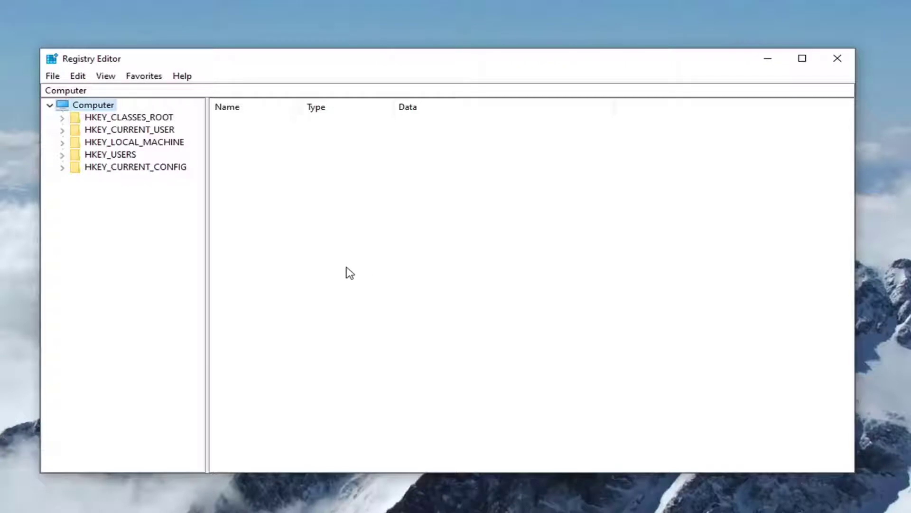
left_click(52, 77)
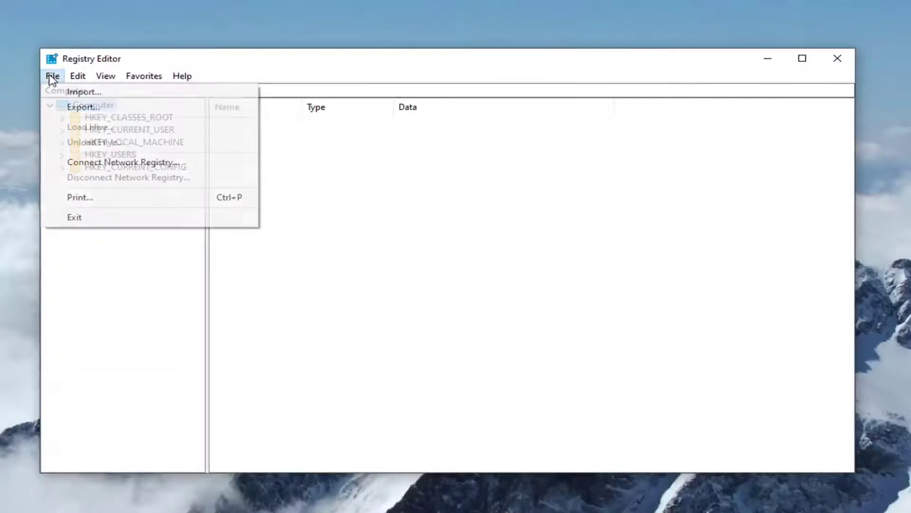
left_click(72, 107)
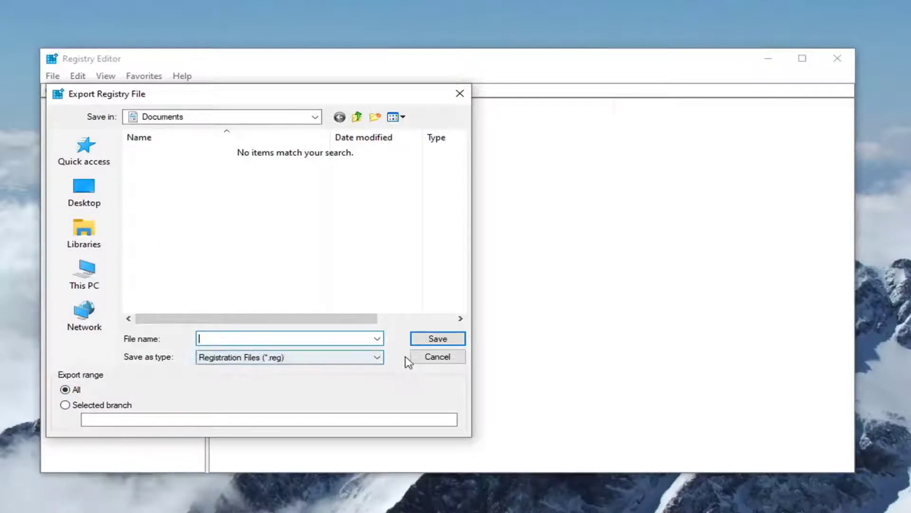
left_click(435, 356)
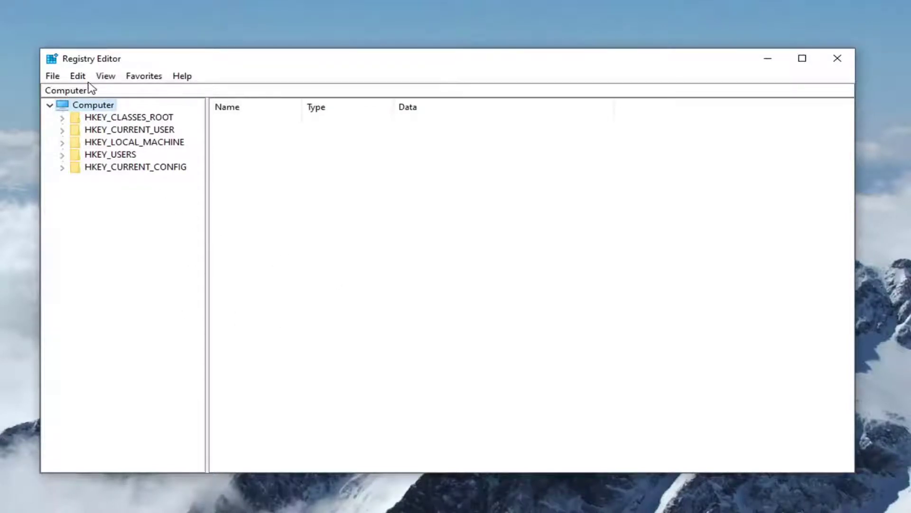
left_click(53, 76)
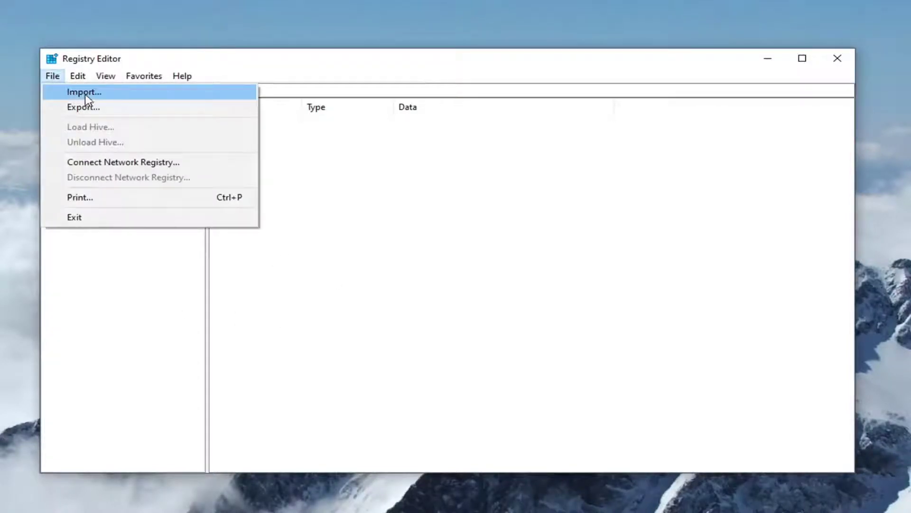
left_click(85, 92)
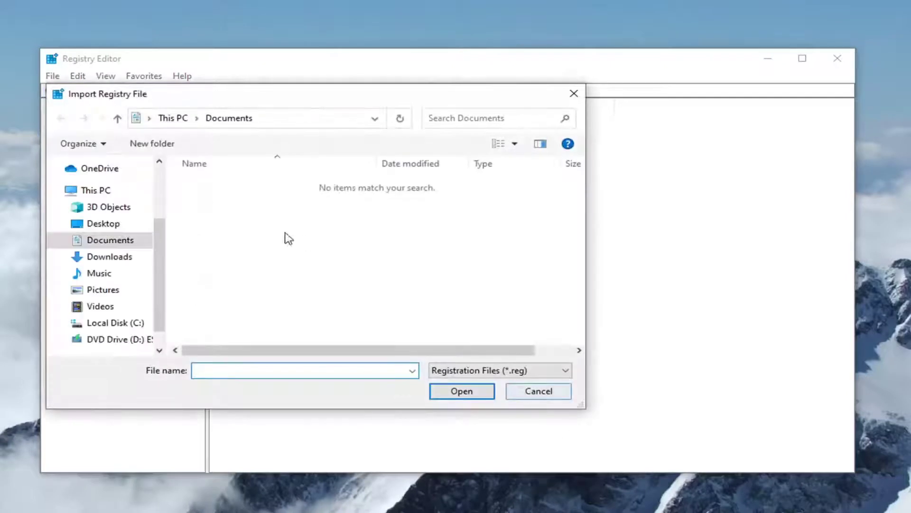
left_click(546, 393)
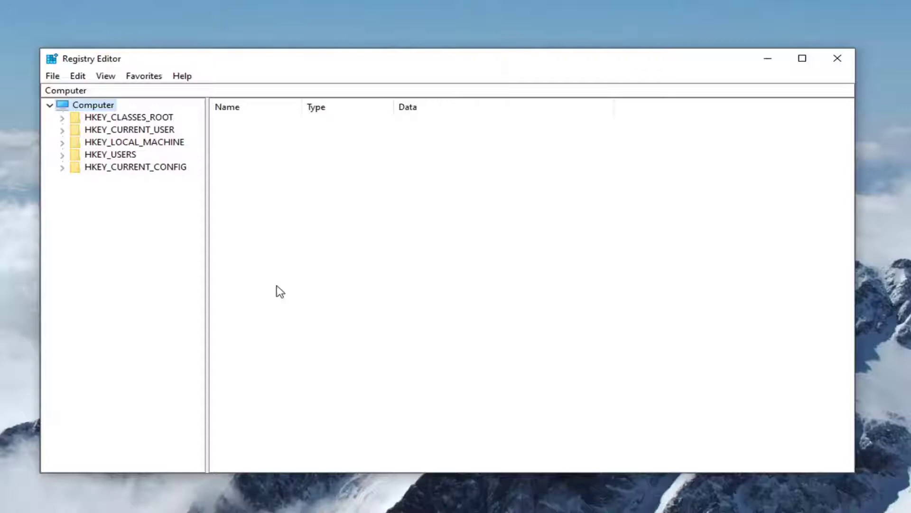
Expand HKEY_LOCAL_MACHINE, SOFTWARE and Microsoft in the key tree, widening the tree pane.
left_click(144, 145)
double_click(152, 145)
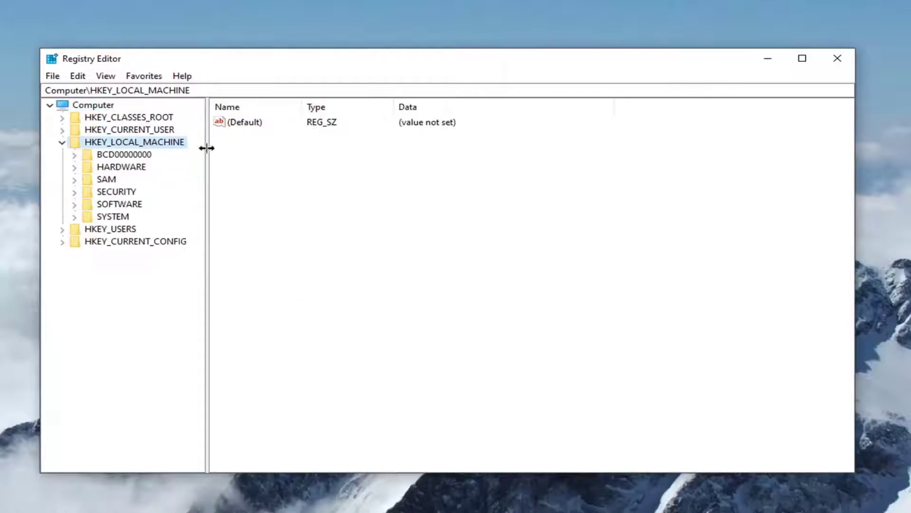
left_click_drag(206, 148, 234, 147)
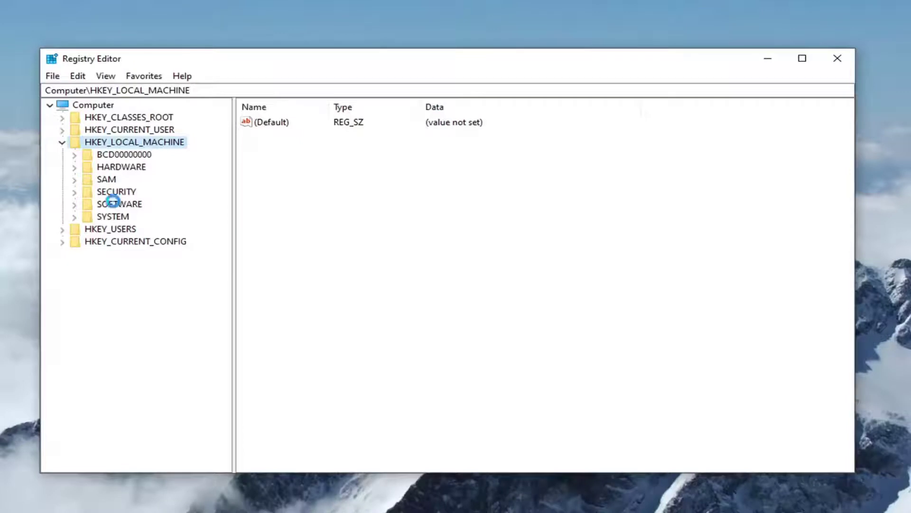
left_click(113, 202)
double_click(114, 205)
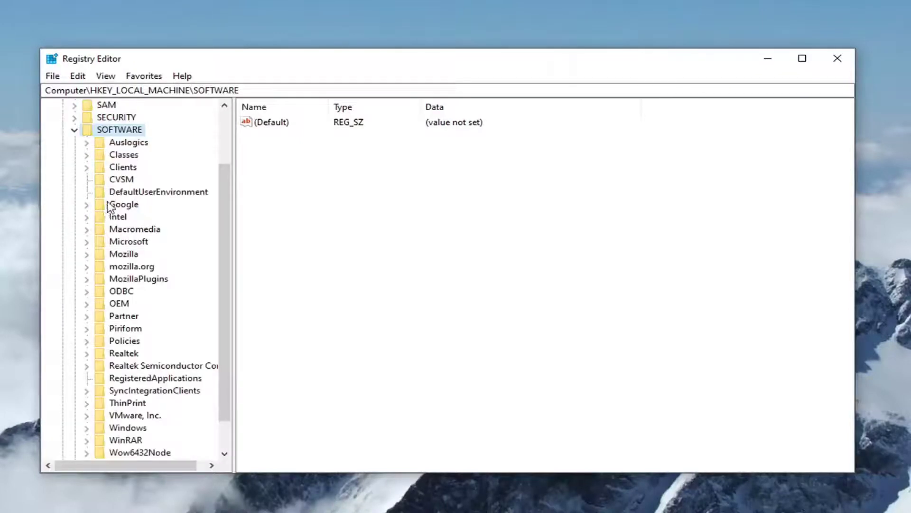
left_click(129, 241)
double_click(130, 243)
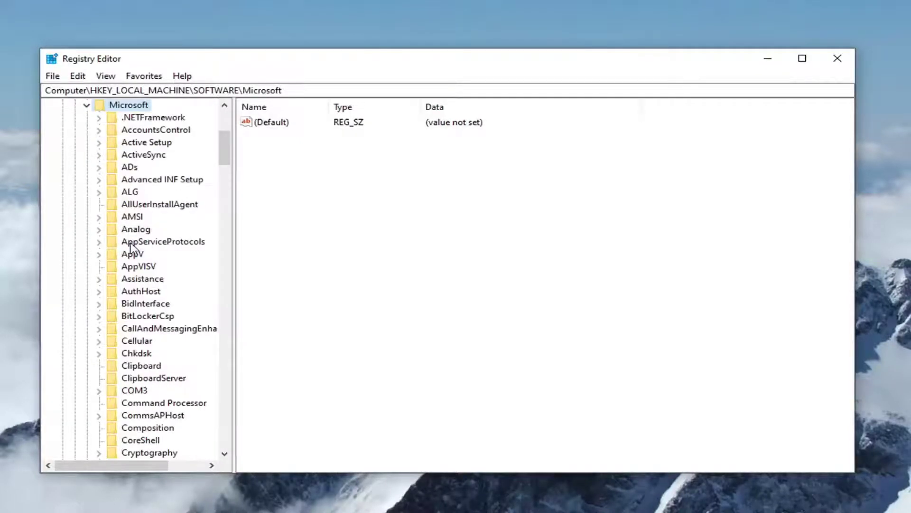
Expand Windows, CurrentVersion and Explorer, then select the Advanced key.
scroll(132, 245, "down", 20)
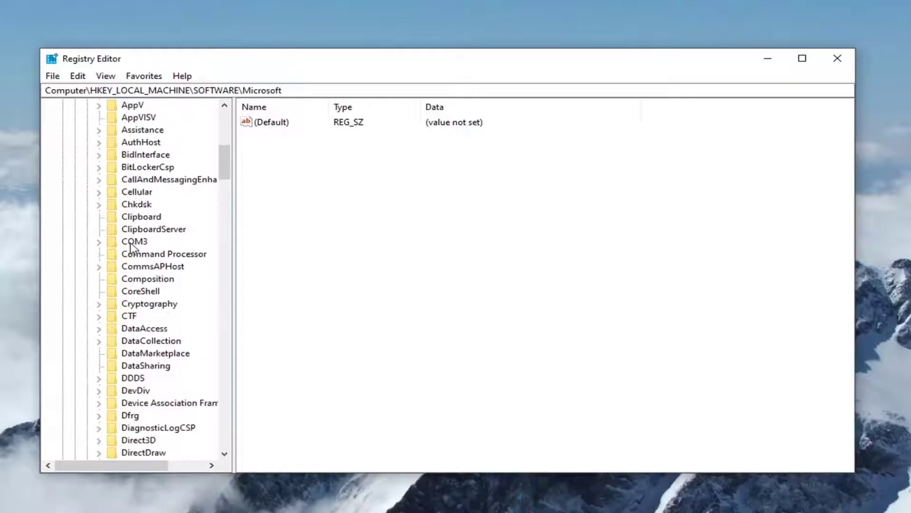
scroll(132, 245, "down", 20)
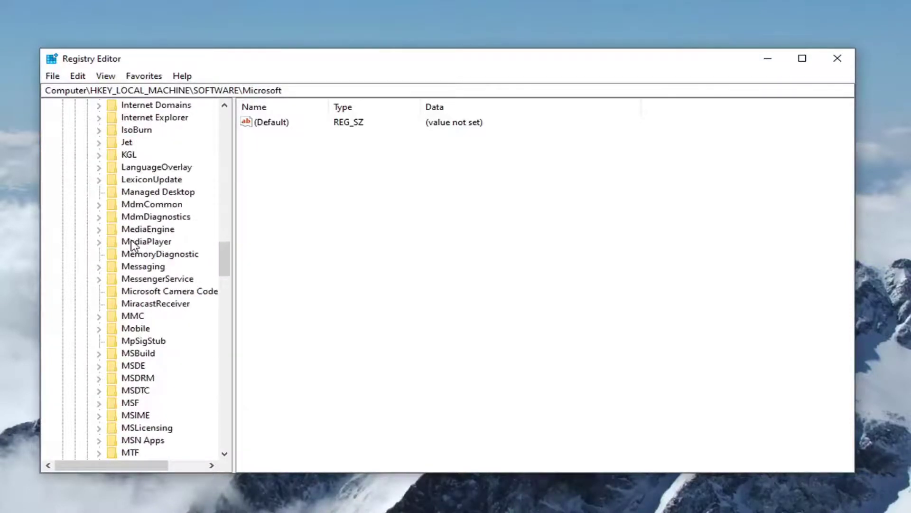
scroll(129, 260, "down", 11)
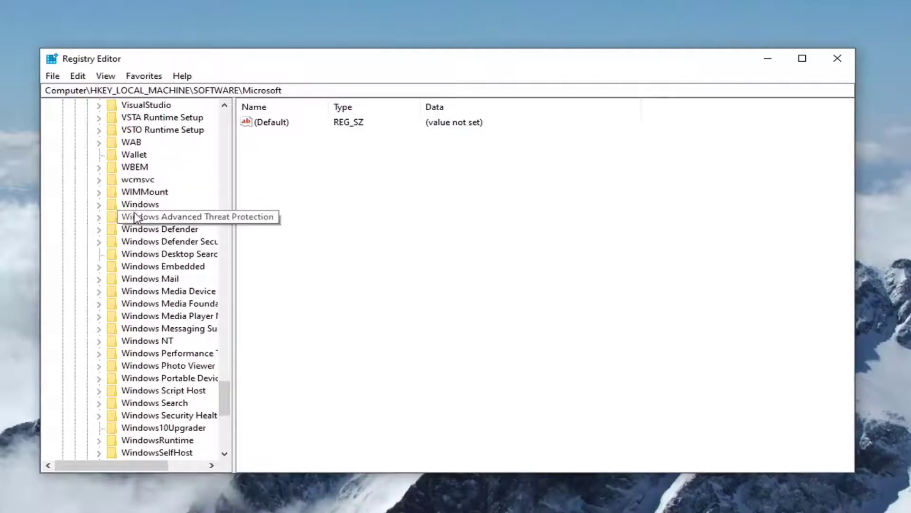
double_click(139, 204)
left_click_drag(241, 214, 290, 213)
left_click(160, 267)
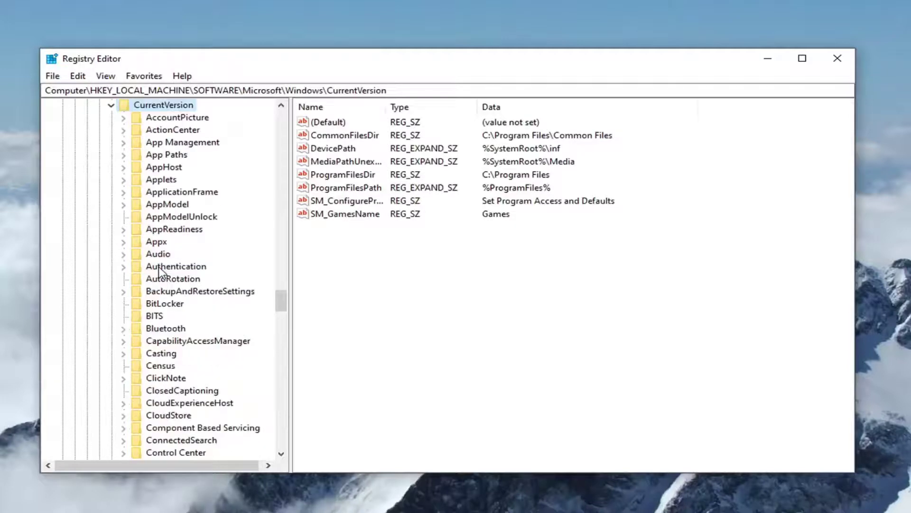
scroll(159, 272, "down", 11)
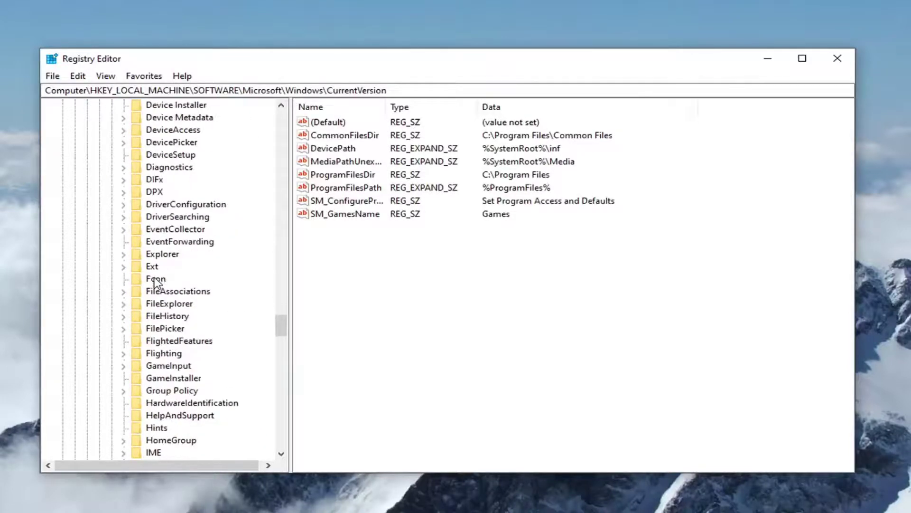
double_click(159, 254)
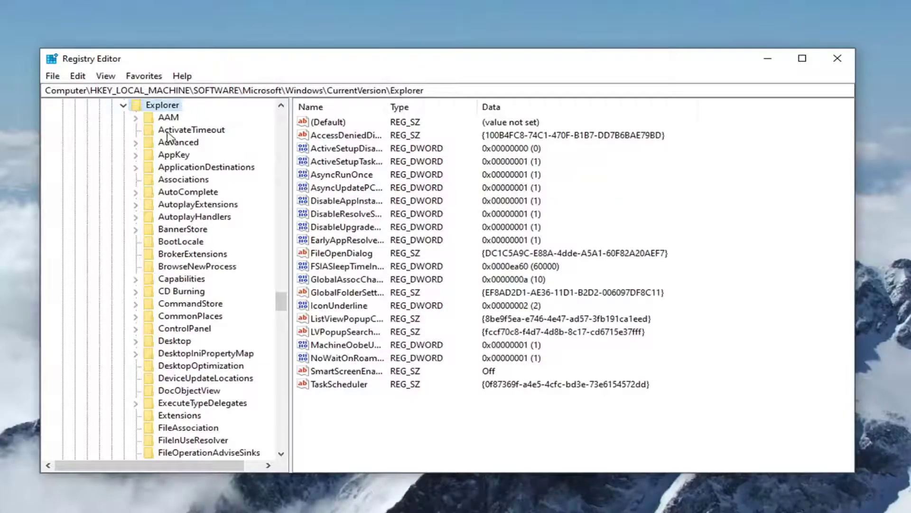
left_click(173, 144)
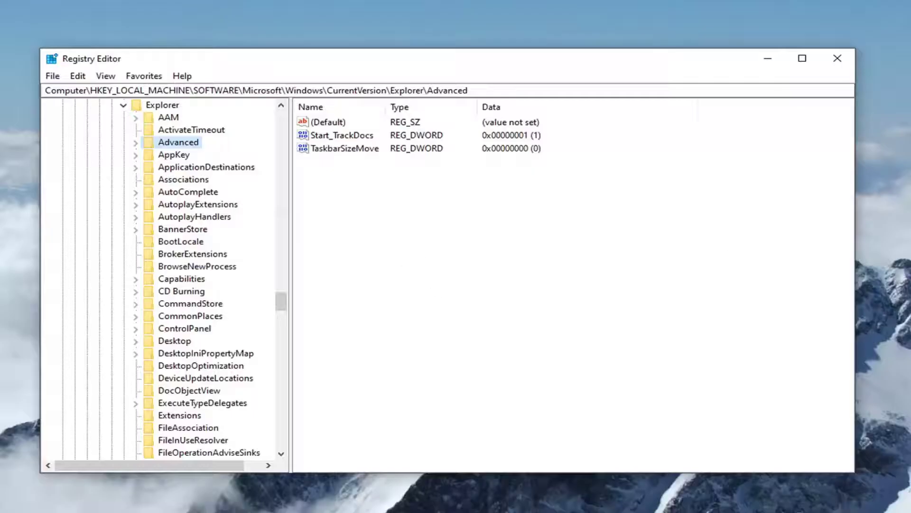
Add a new DWORD (32-bit) value in Advanced named UseOLEDTaskbarTransparency, fixing the misspelling.
right_click(320, 165)
mouse_move(366, 179)
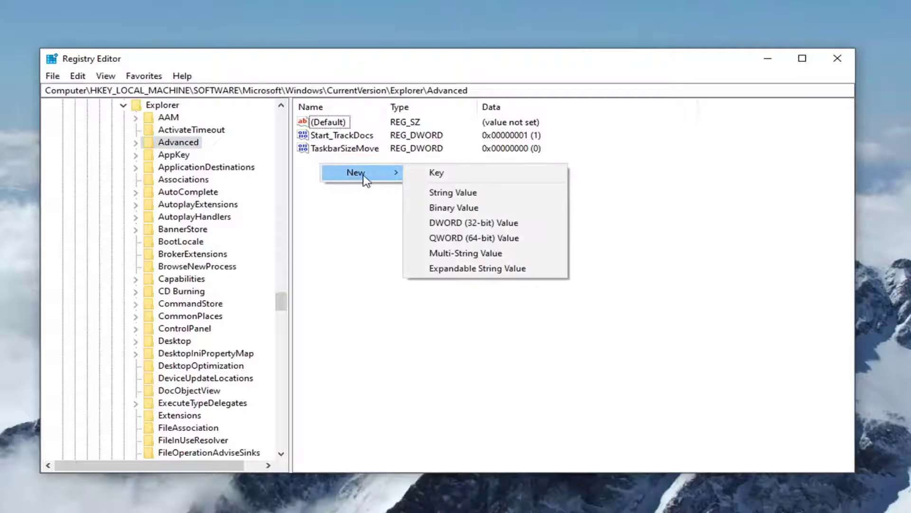
left_click(465, 225)
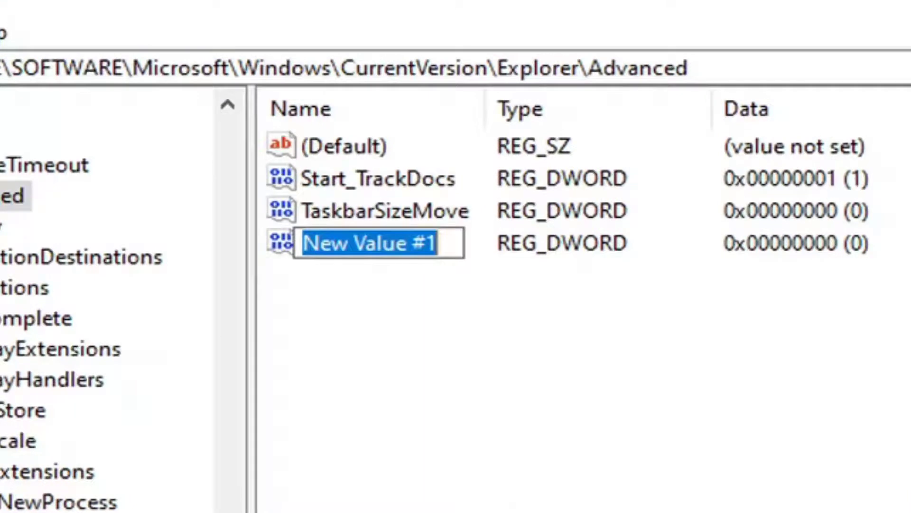
type("UseO")
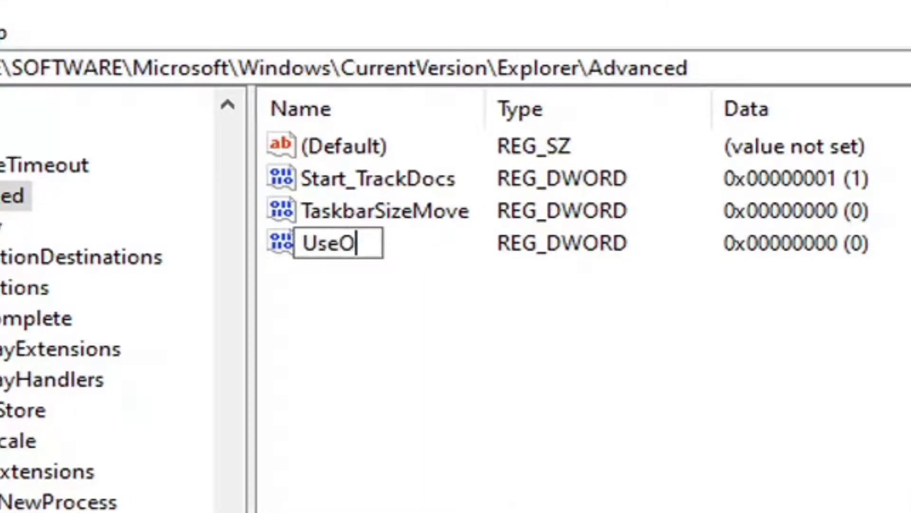
type("LED")
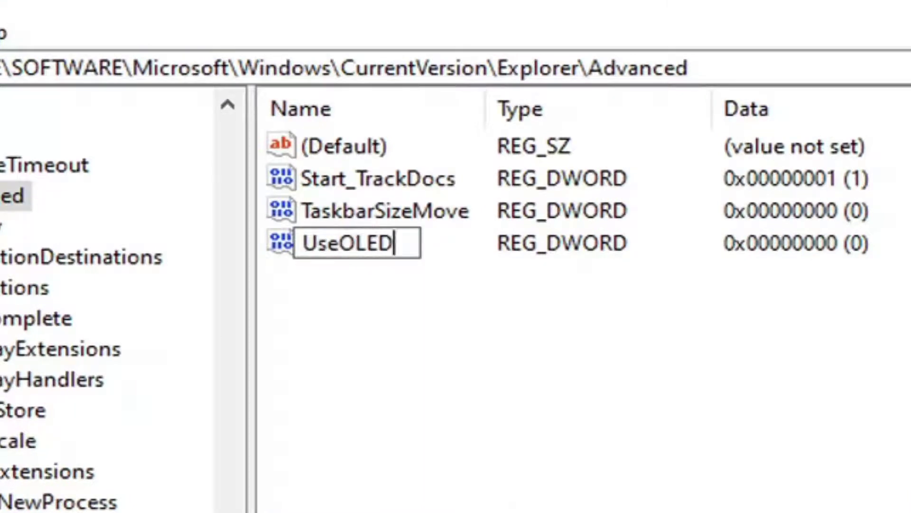
type("T")
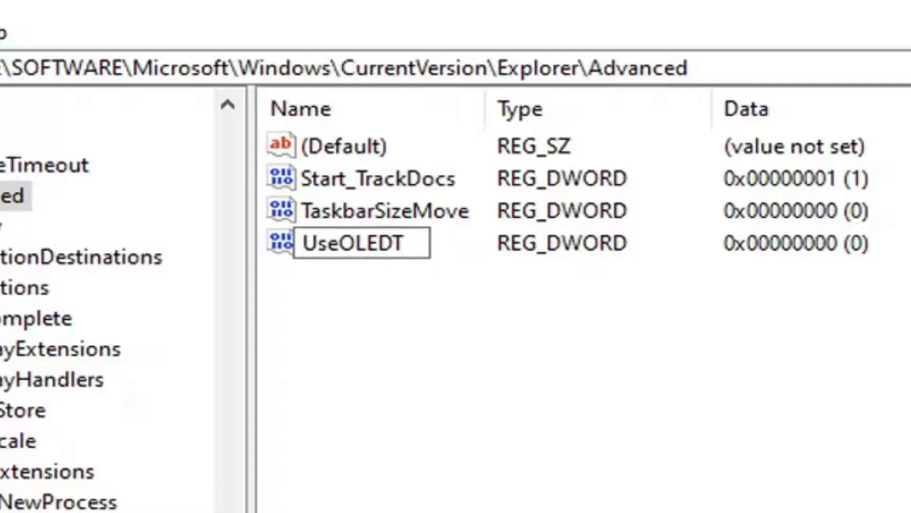
type("askbarTr")
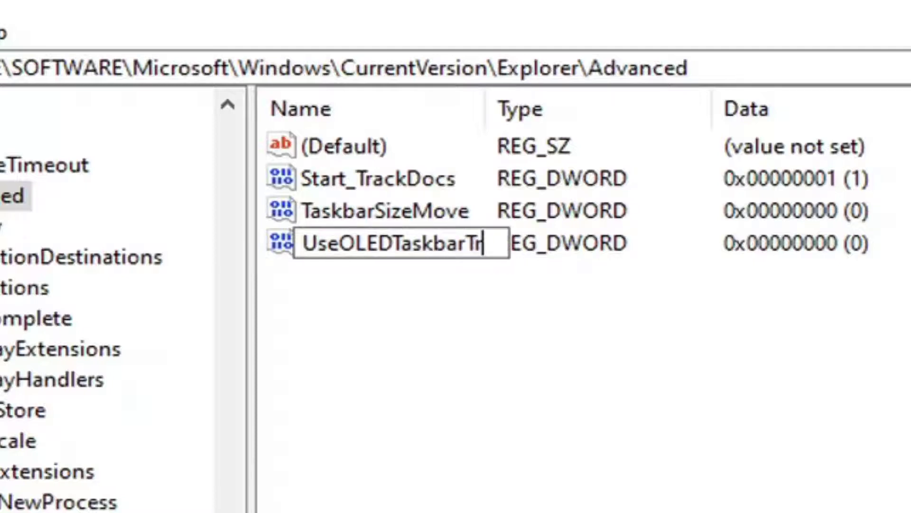
type("anspr")
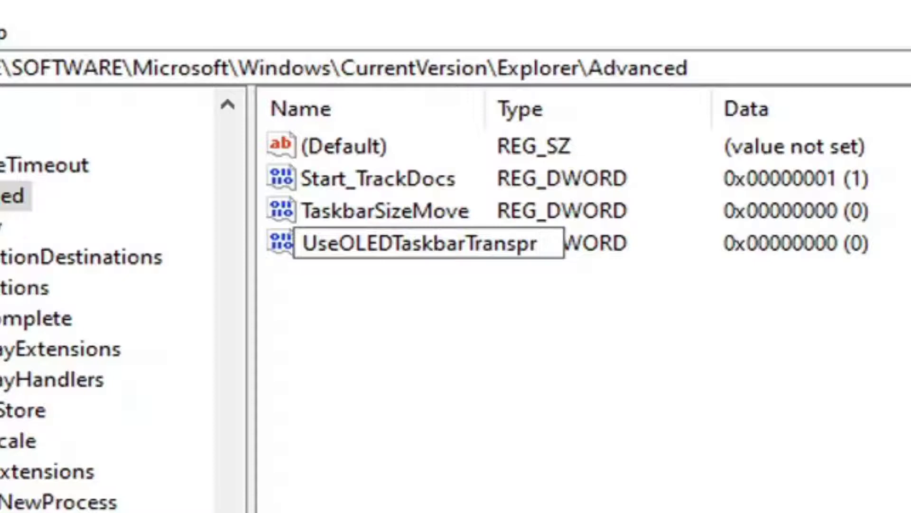
type("arency")
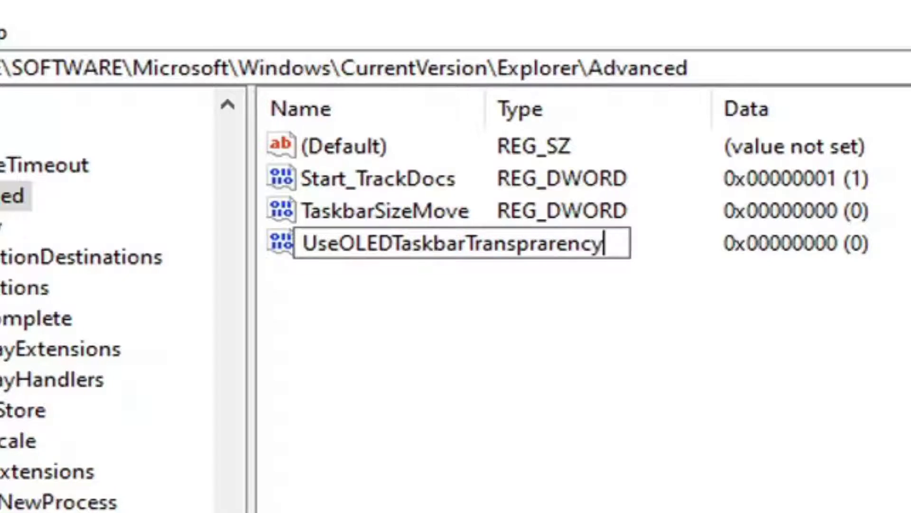
key("BackSpace")
key("BackSpace")
key("BackSpace")
key("BackSpace")
key("BackSpace")
key("BackSpace")
key("BackSpace")
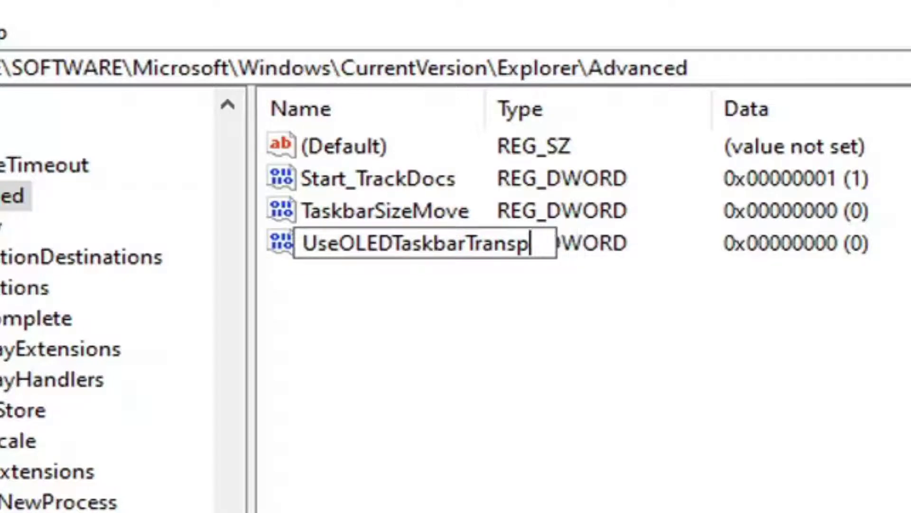
type("arency")
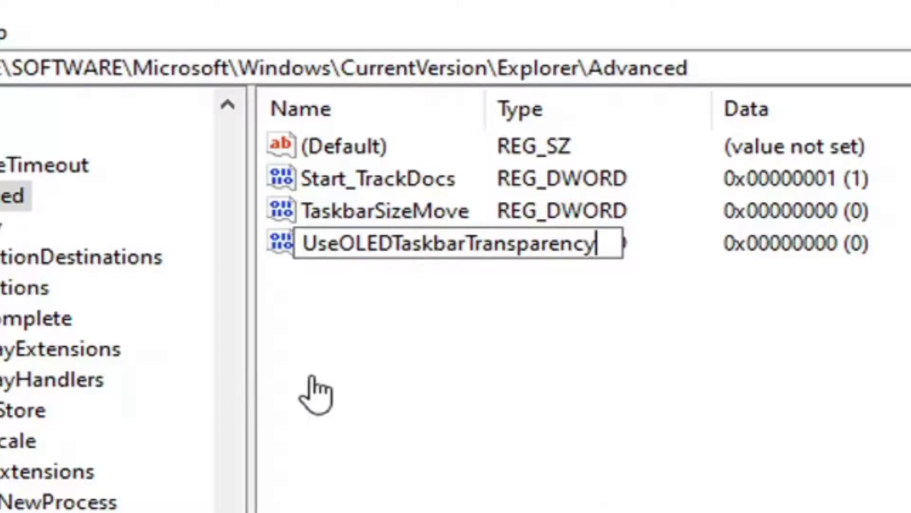
key("Return")
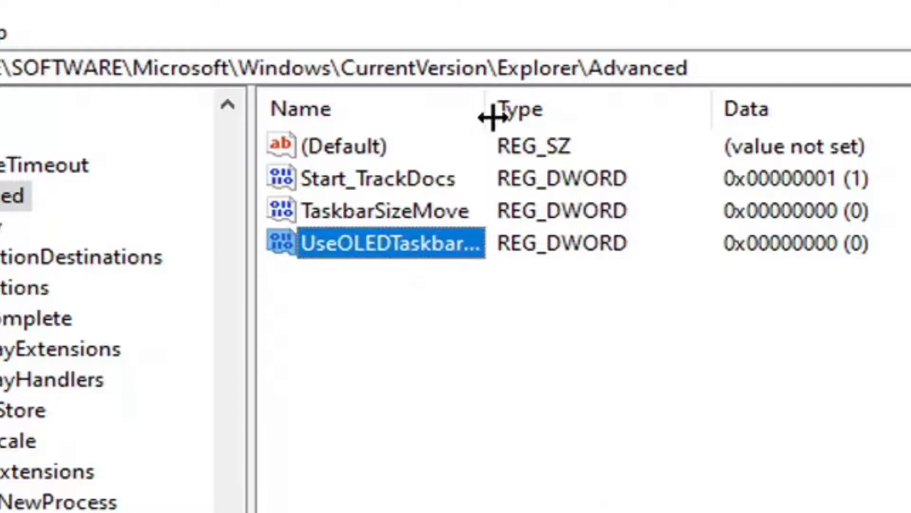
Widen the Name column and change UseOLEDTaskbarTransparency's value data from 0 to 1.
left_click_drag(492, 118, 643, 110)
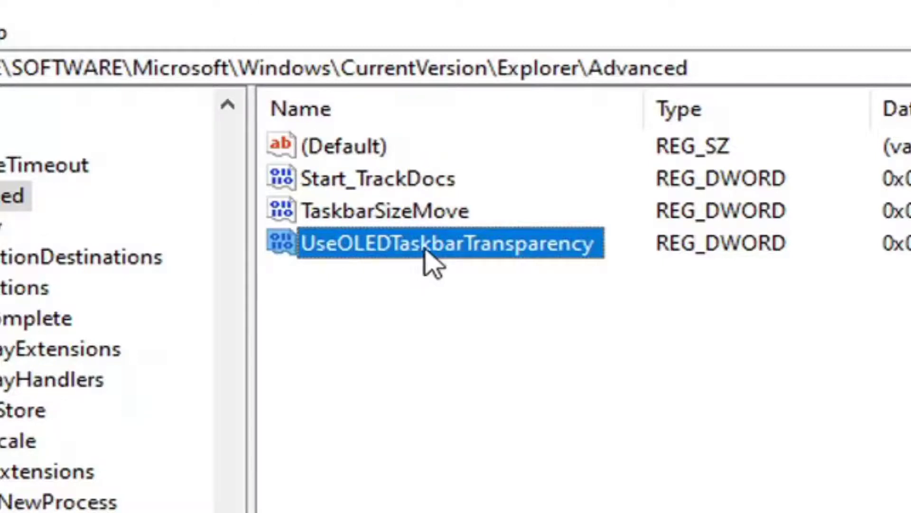
double_click(470, 257)
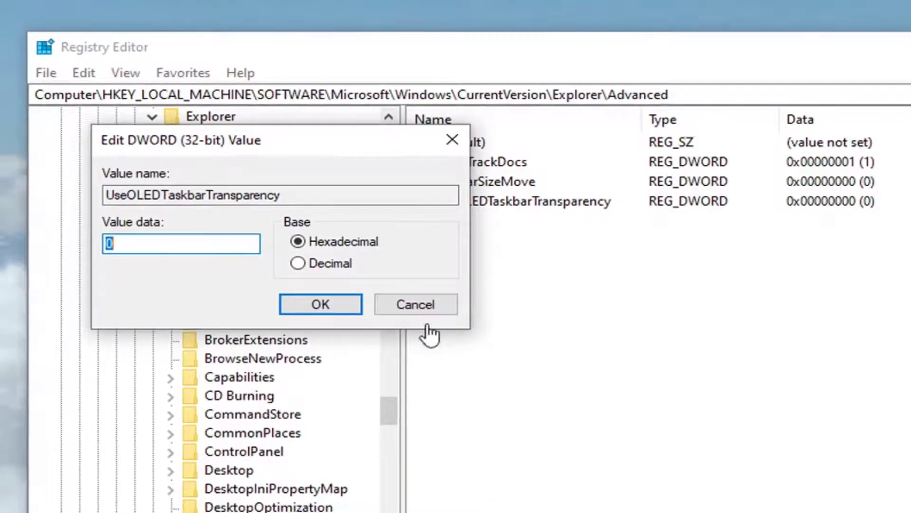
left_click(179, 248)
type("1")
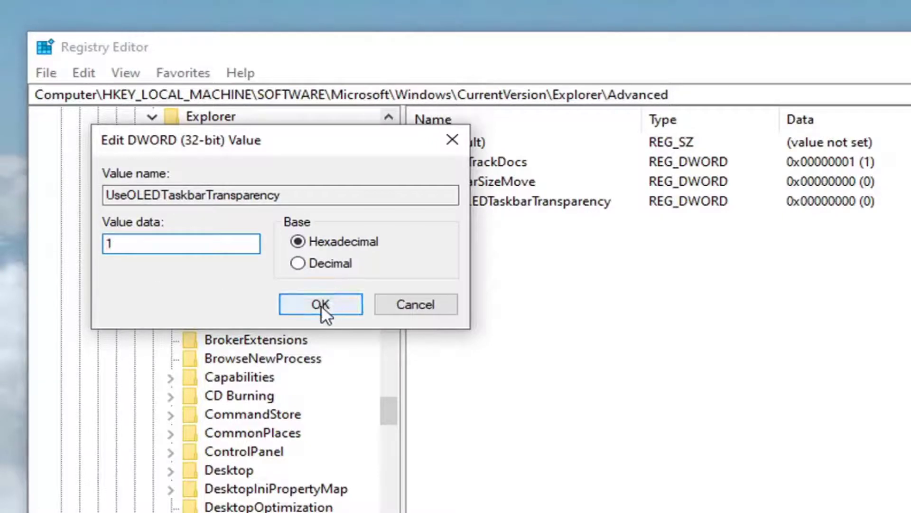
left_click(321, 305)
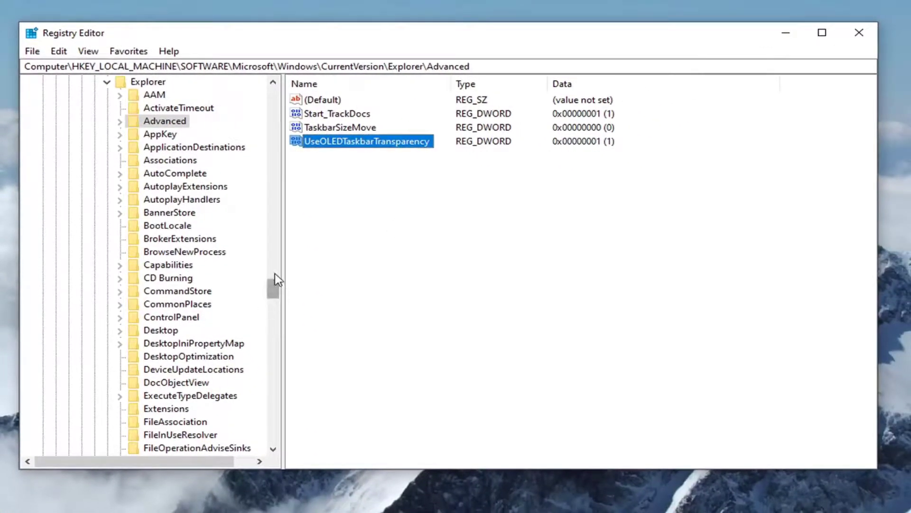
Collapse Microsoft, SOFTWARE and HKEY_LOCAL_MACHINE, close Registry Editor, and bring up the Start menu.
left_click_drag(273, 285, 258, 106)
scroll(181, 251, "up", 10)
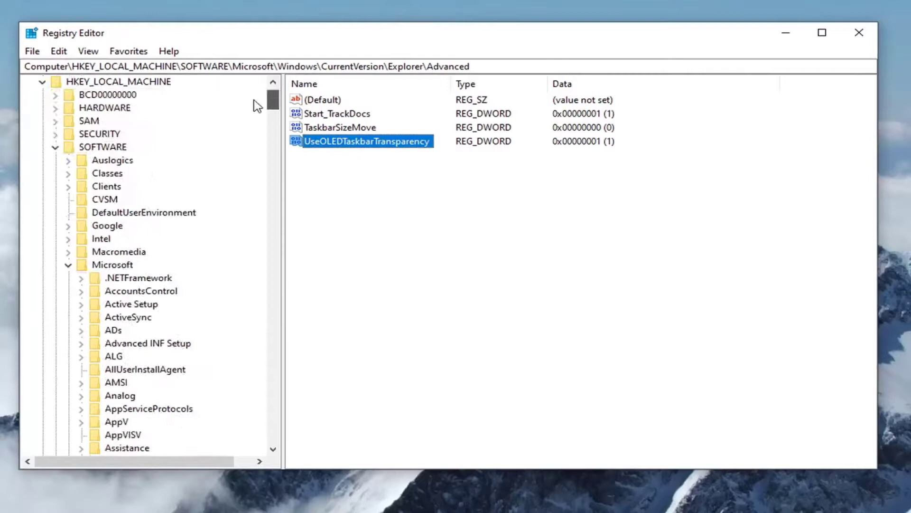
left_click(68, 303)
left_click(55, 187)
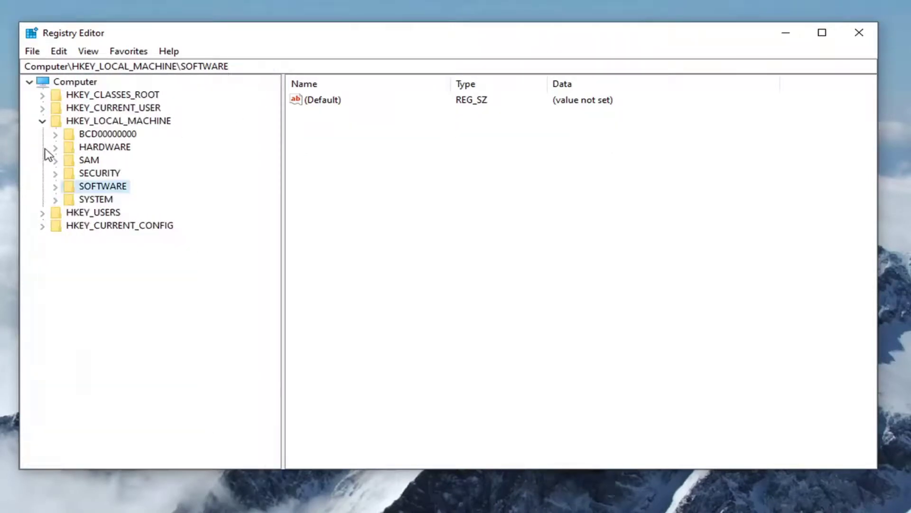
left_click(43, 121)
left_click(67, 82)
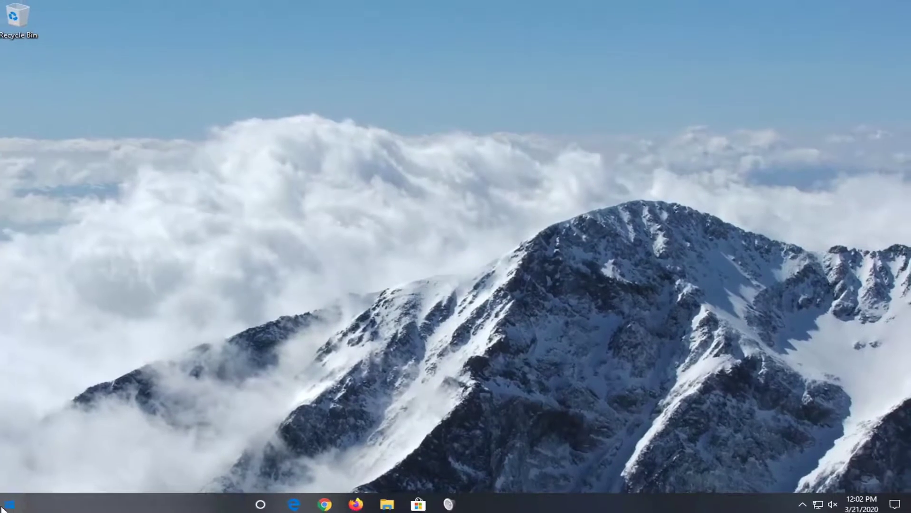
left_click(8, 506)
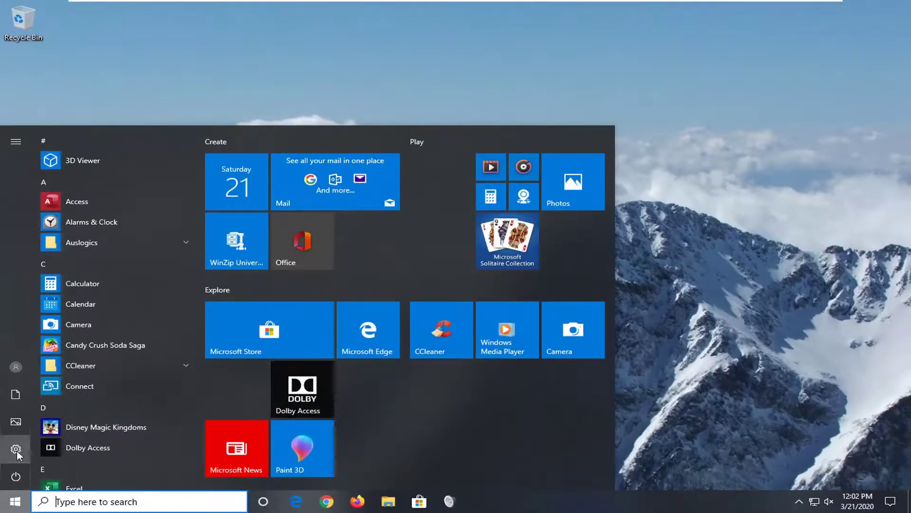
Launch Windows Settings from the Start menu, then reposition its window and make it taller.
mouse_move(16, 450)
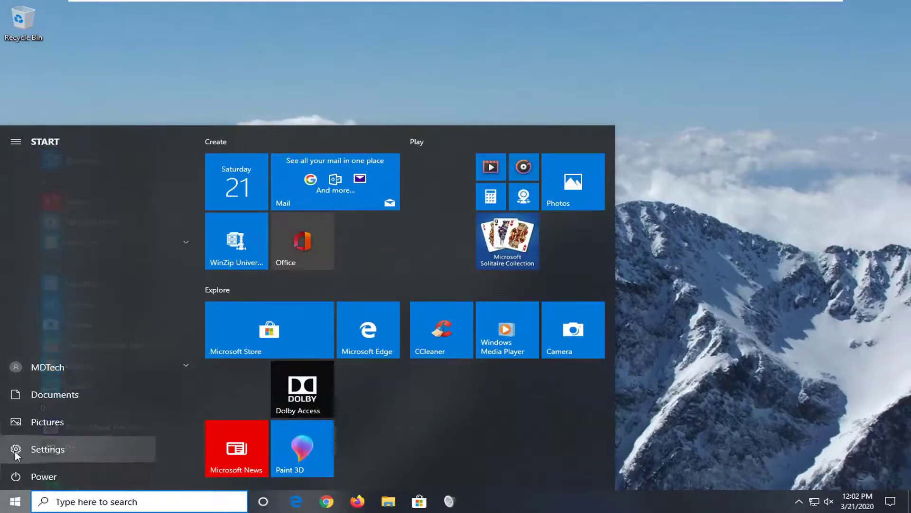
left_click(58, 451)
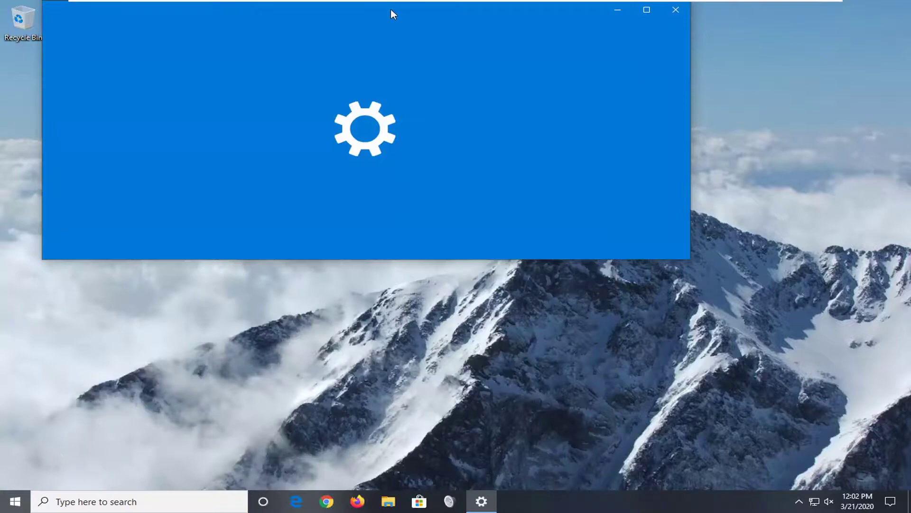
left_click_drag(393, 14, 451, 45)
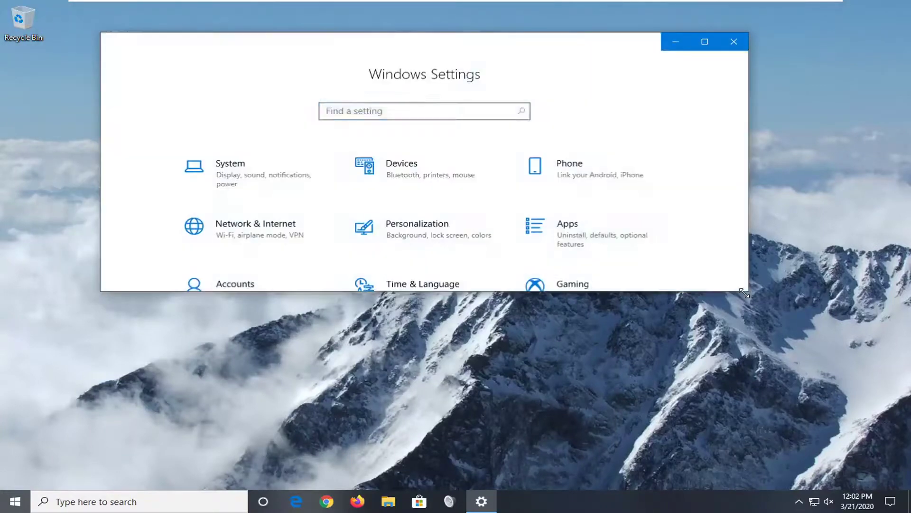
left_click_drag(745, 294, 741, 446)
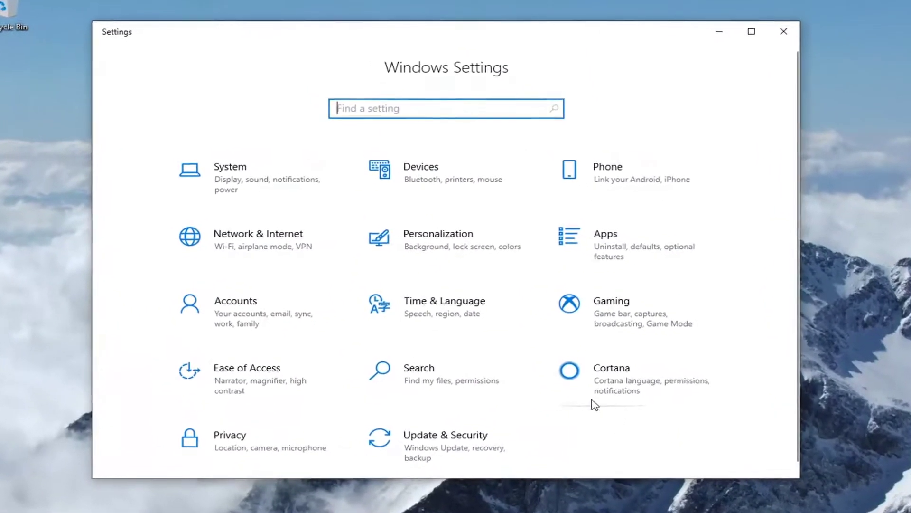
Go to Personalization > Colors and scroll down to check that Transparency effects is on.
left_click(433, 245)
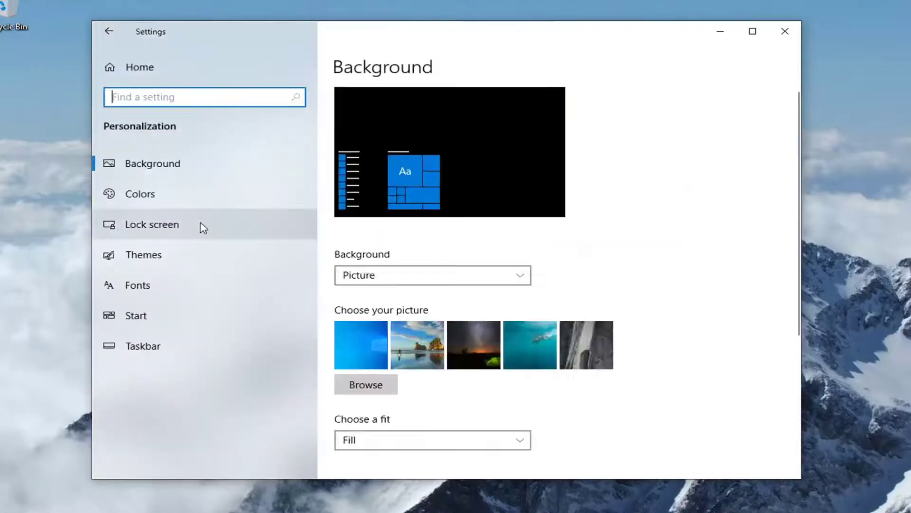
left_click(143, 200)
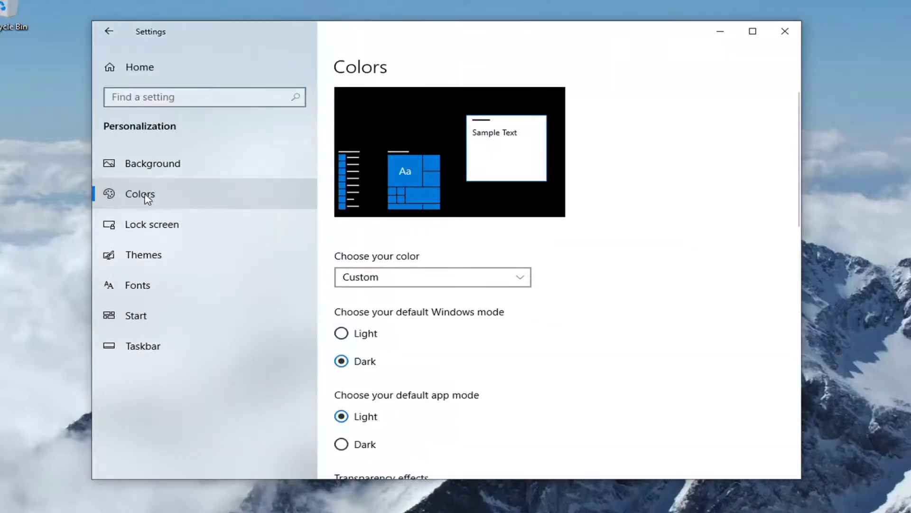
scroll(556, 344, "down", 5)
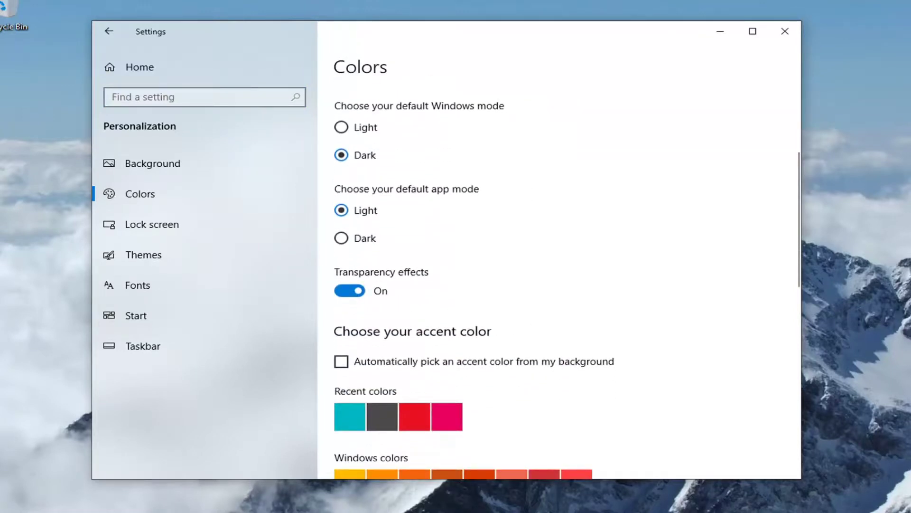
scroll(645, 277, "down", 6)
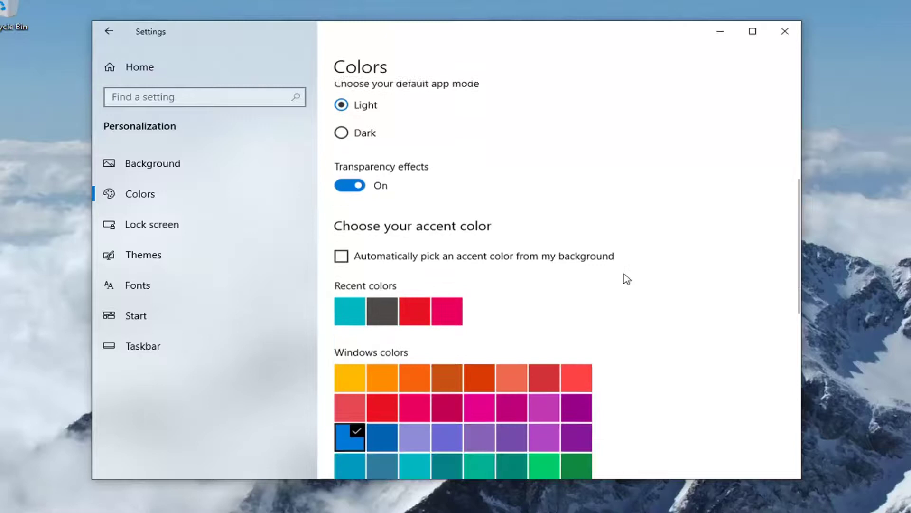
scroll(474, 357, "down", 3)
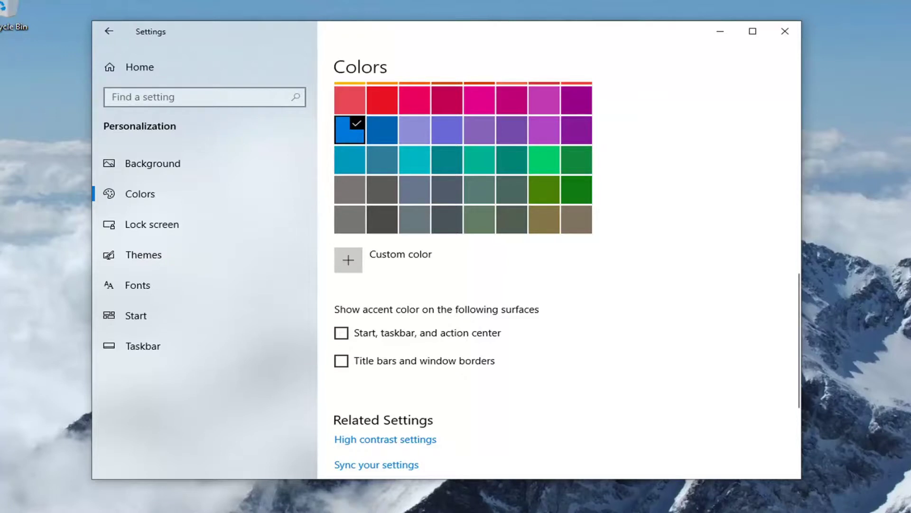
Open and close the Start menu with the Windows key to preview its increased transparency.
key("super")
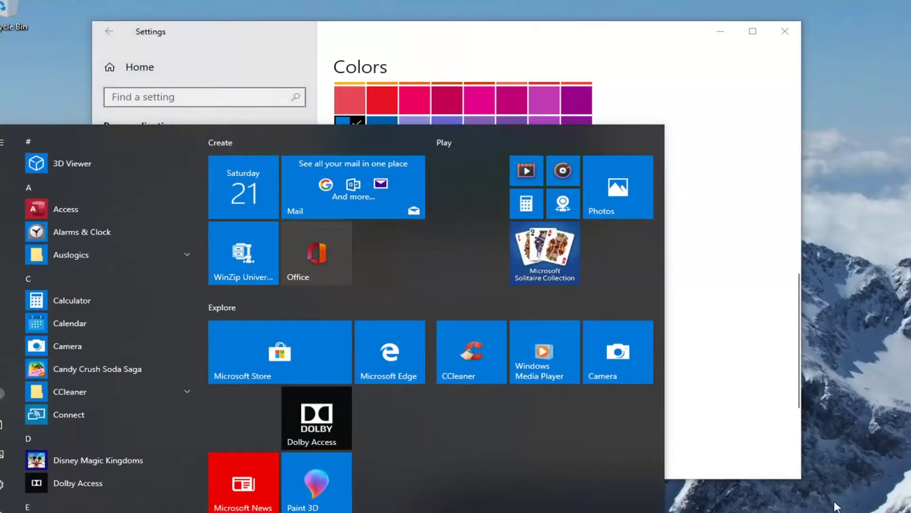
key("super")
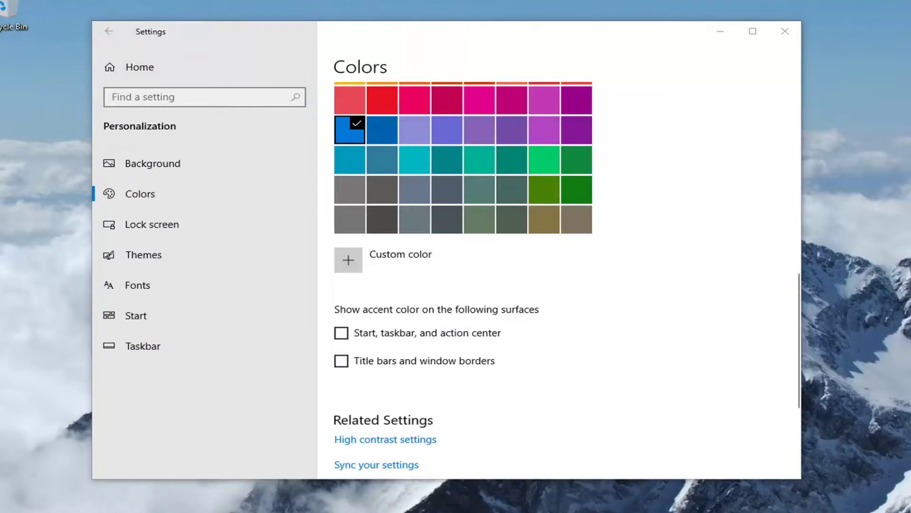